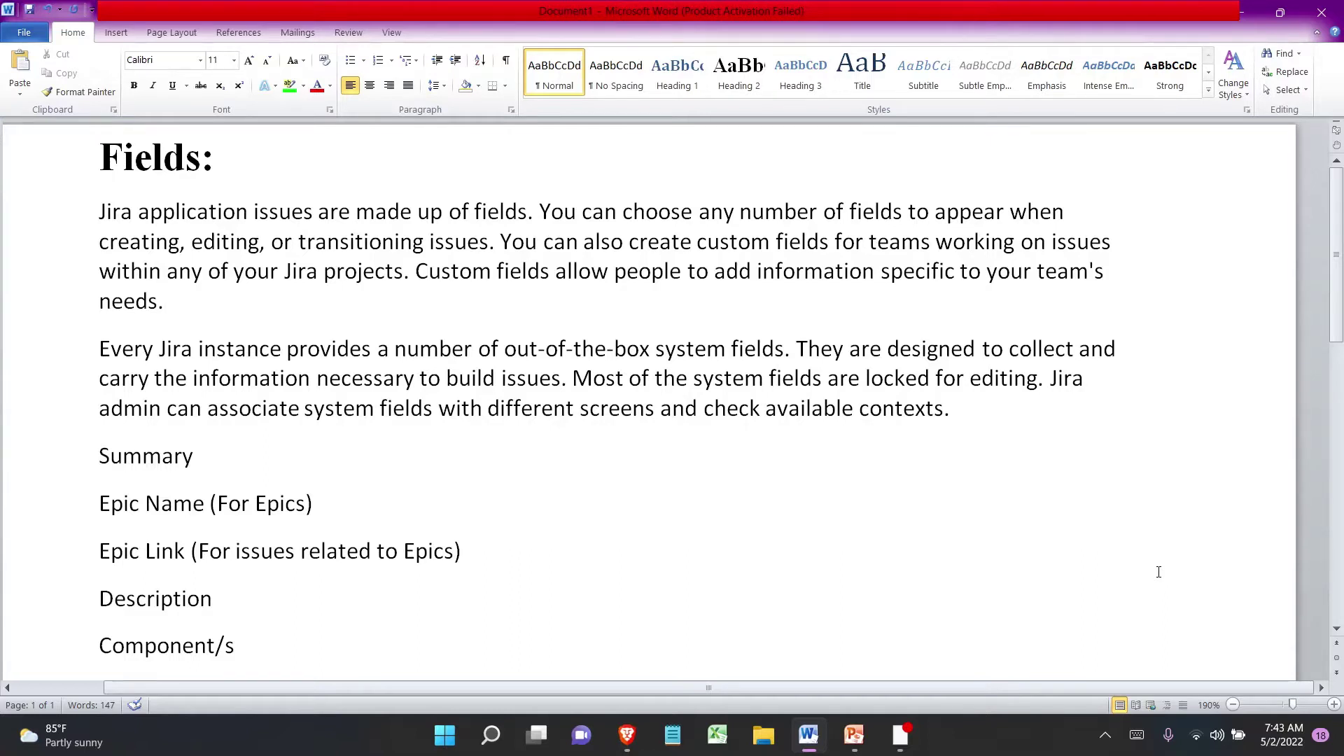
# Open Jira's Create issue form for an HO Story and scroll to its Assignee and Priority fields.
pyautogui.click(638, 729)
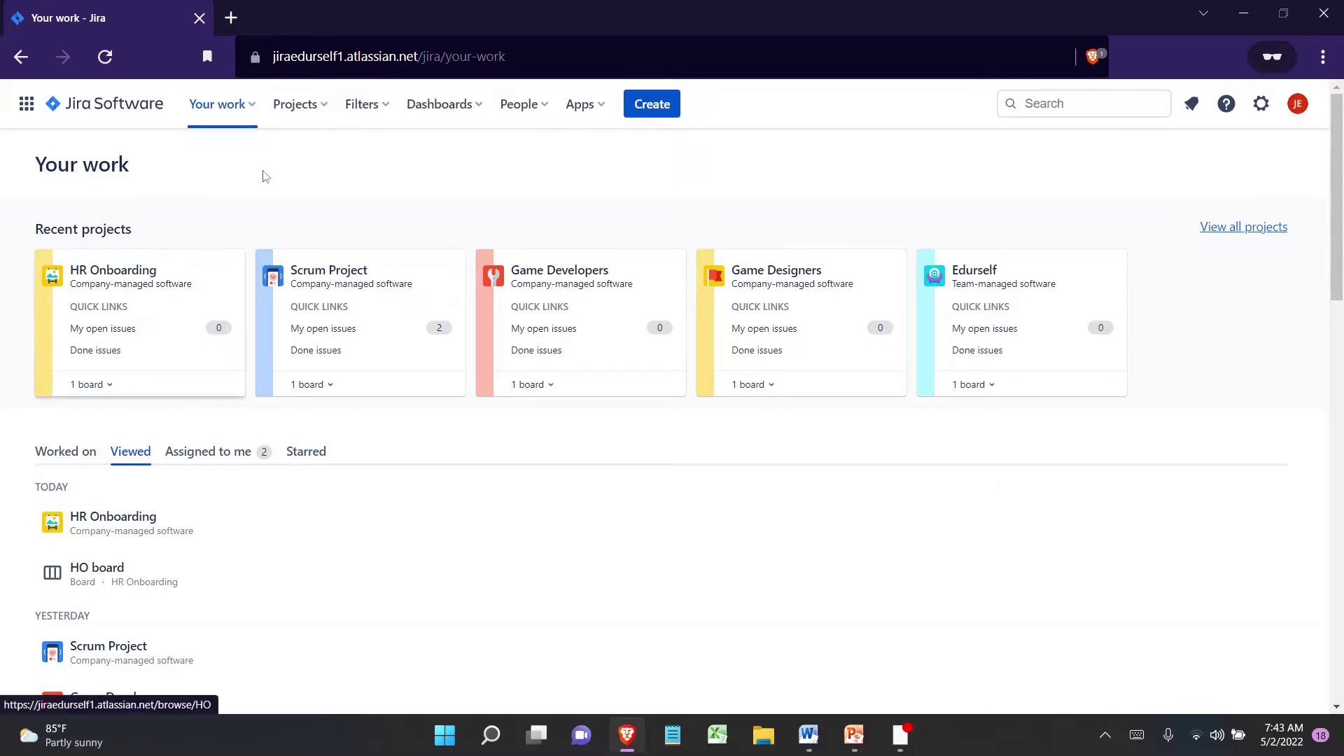
pyautogui.click(651, 112)
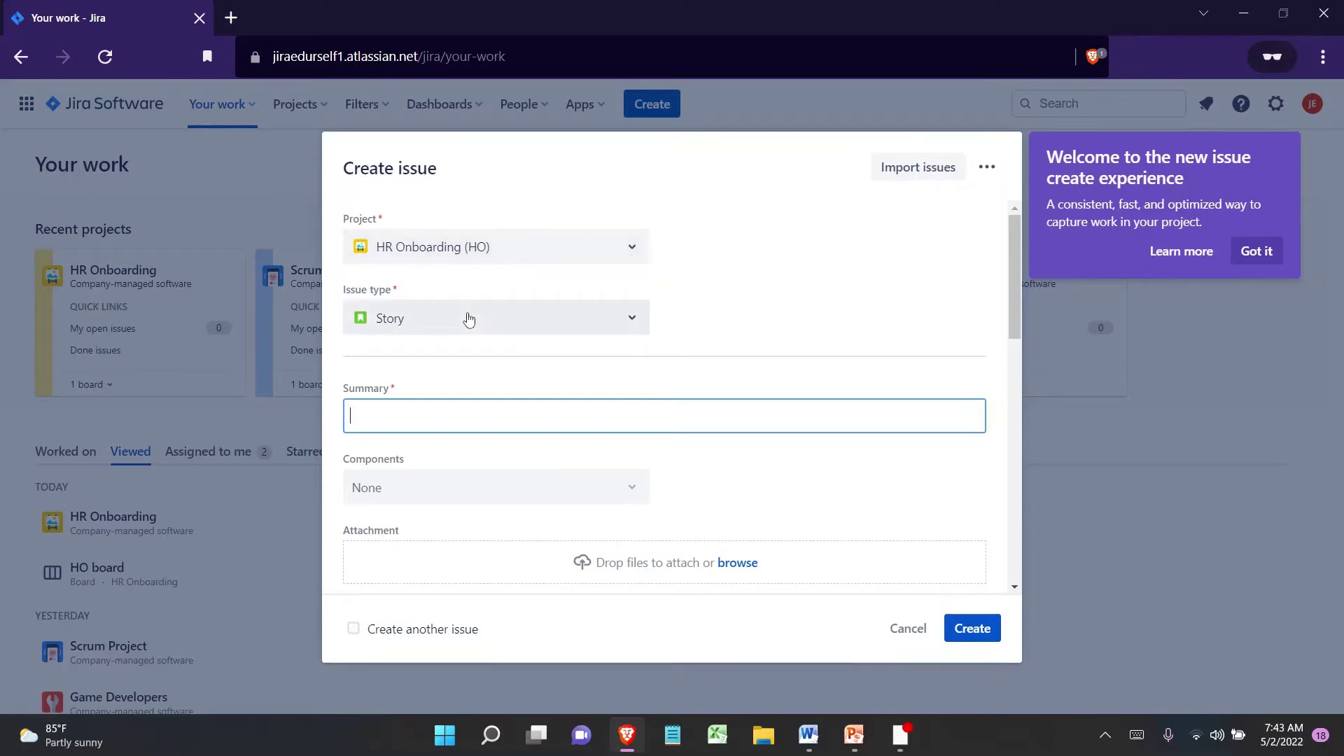
pyautogui.moveTo(359, 376); pyautogui.dragTo(532, 649)
pyautogui.click(554, 589)
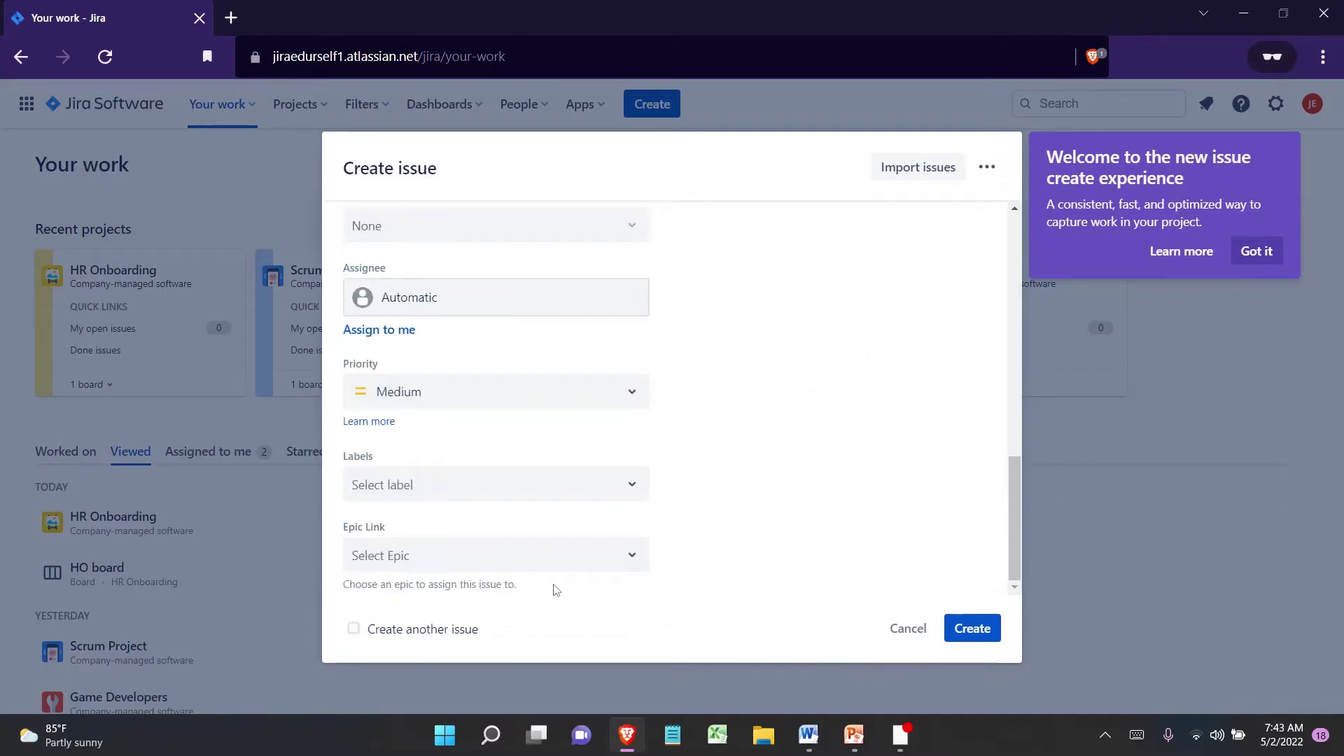
pyautogui.scroll(5, 554, 590)
pyautogui.scroll(3, 555, 590)
# Highlight the Summary, Components and Attachment field labels one after another.
pyautogui.moveTo(350, 387); pyautogui.dragTo(352, 433)
pyautogui.click(355, 456)
pyautogui.doubleClick(354, 459)
pyautogui.click(365, 521)
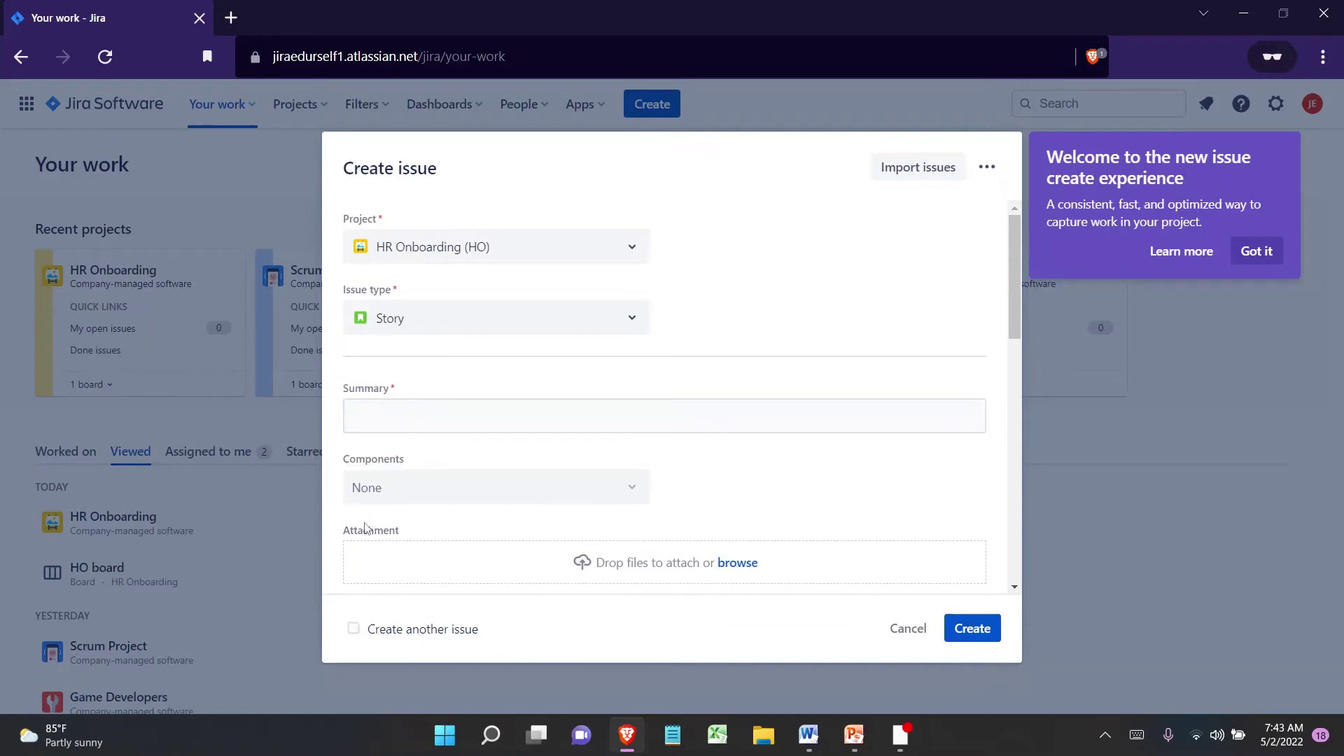
pyautogui.doubleClick(366, 530)
pyautogui.click(405, 396)
# Bring the Word field list forward and point out Summary, Description, Component/s and Priority.
pyautogui.moveTo(812, 725)
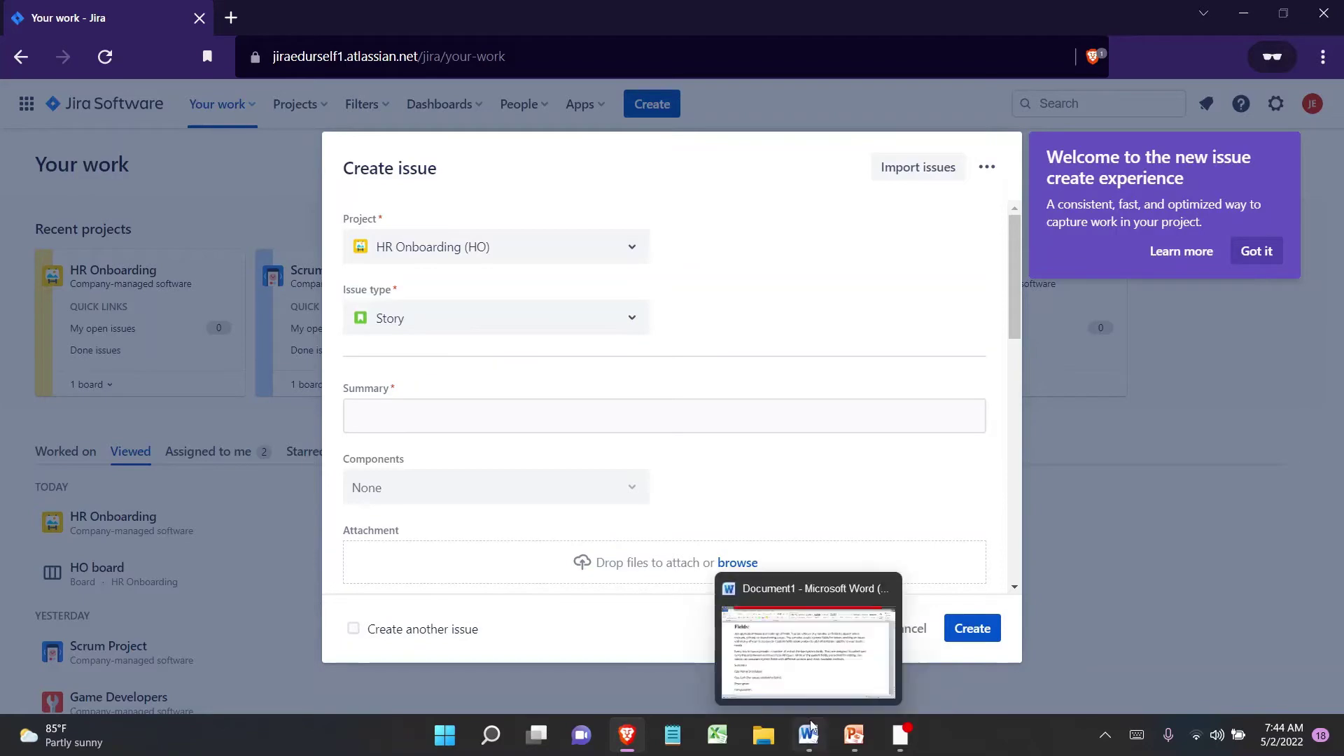
pyautogui.click(785, 677)
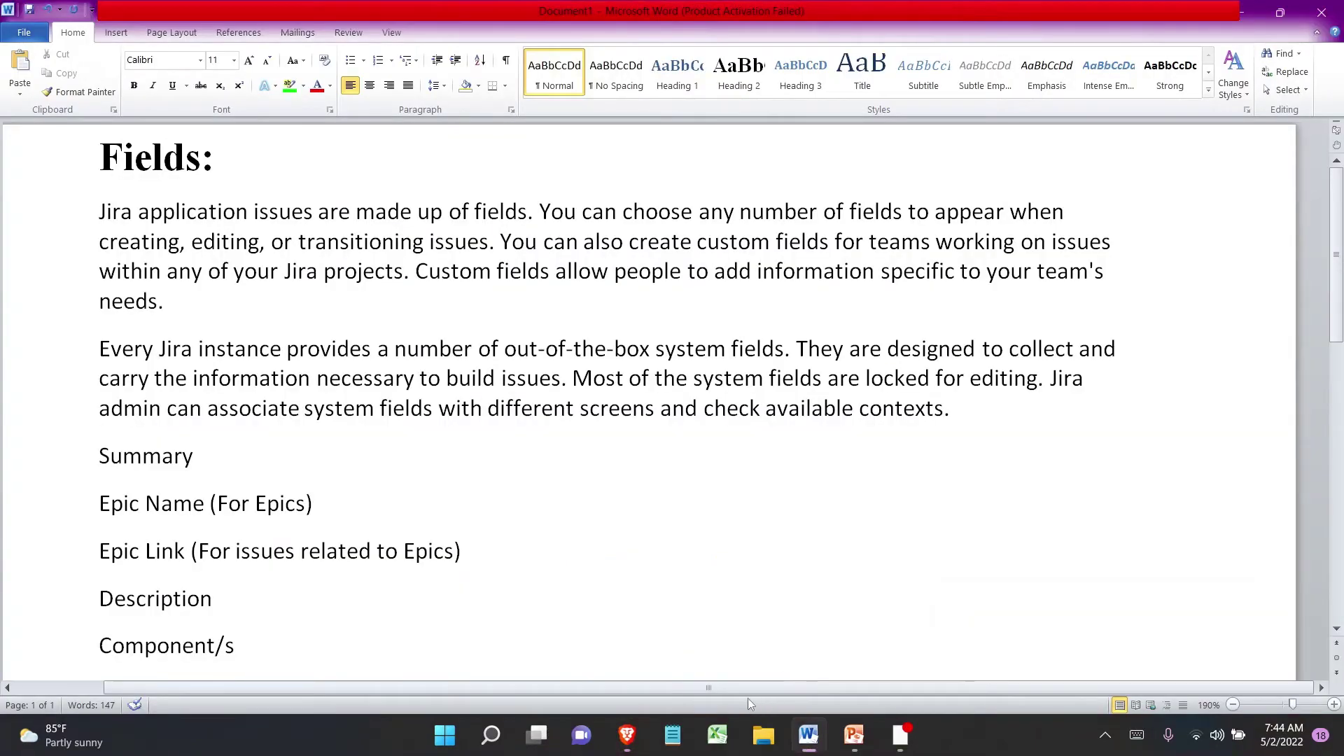
pyautogui.scroll(-3, 376, 465)
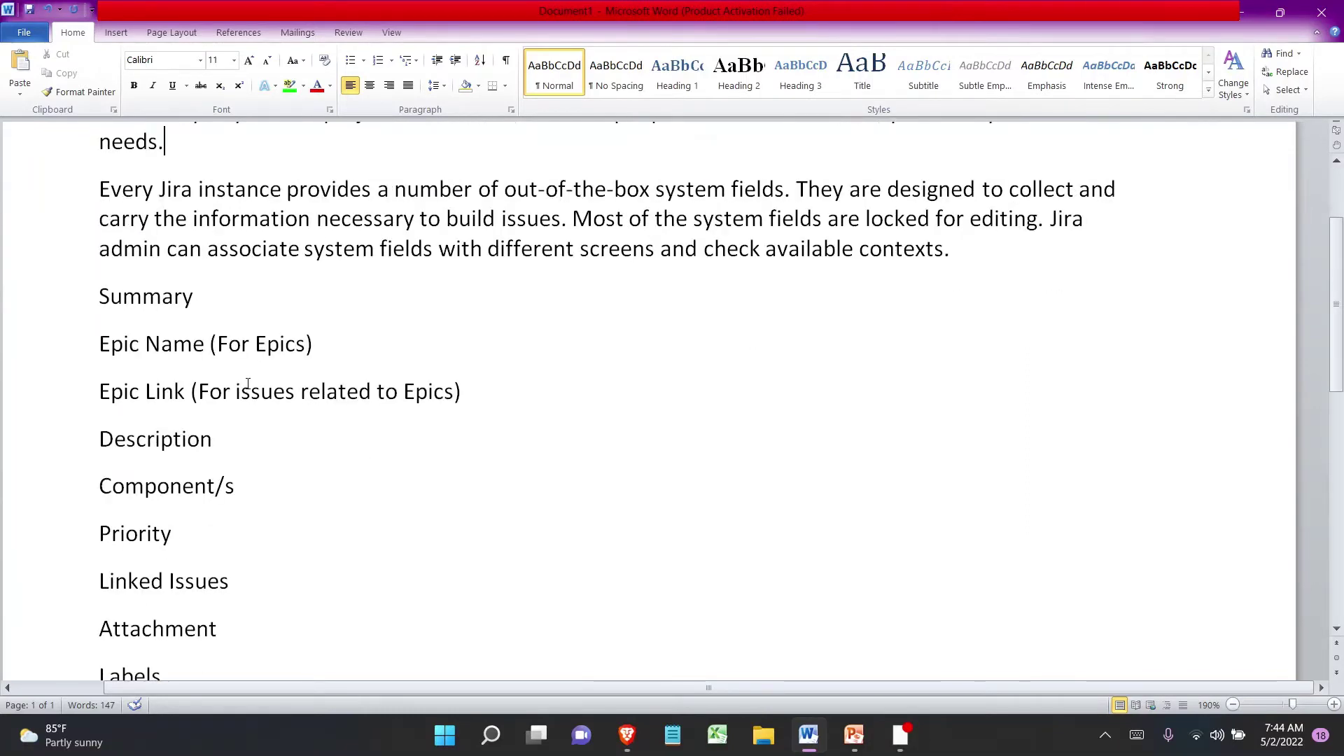
pyautogui.doubleClick(108, 299)
pyautogui.click(112, 343)
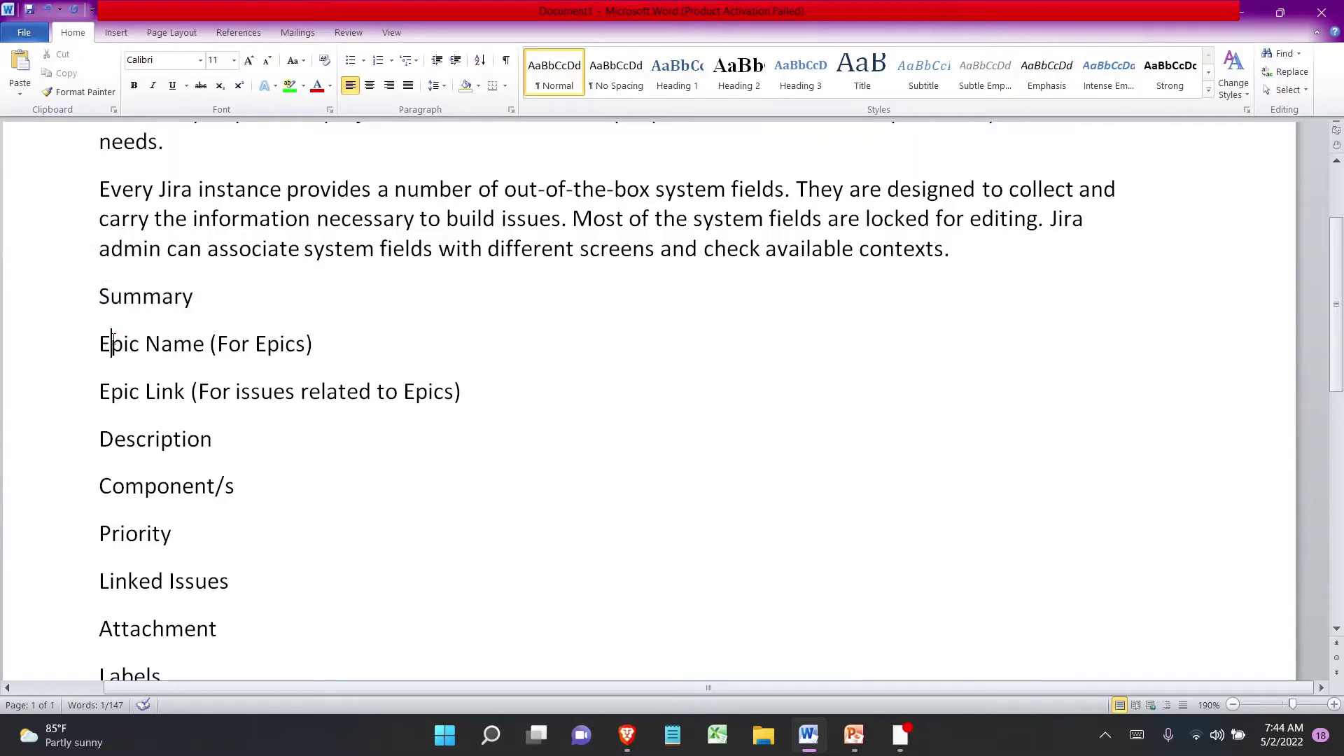
pyautogui.click(128, 437)
pyautogui.click(140, 484)
pyautogui.click(139, 532)
# Scroll down the field list and back up, highlighting the paragraph explaining what system fields do.
pyautogui.scroll(-5, 140, 532)
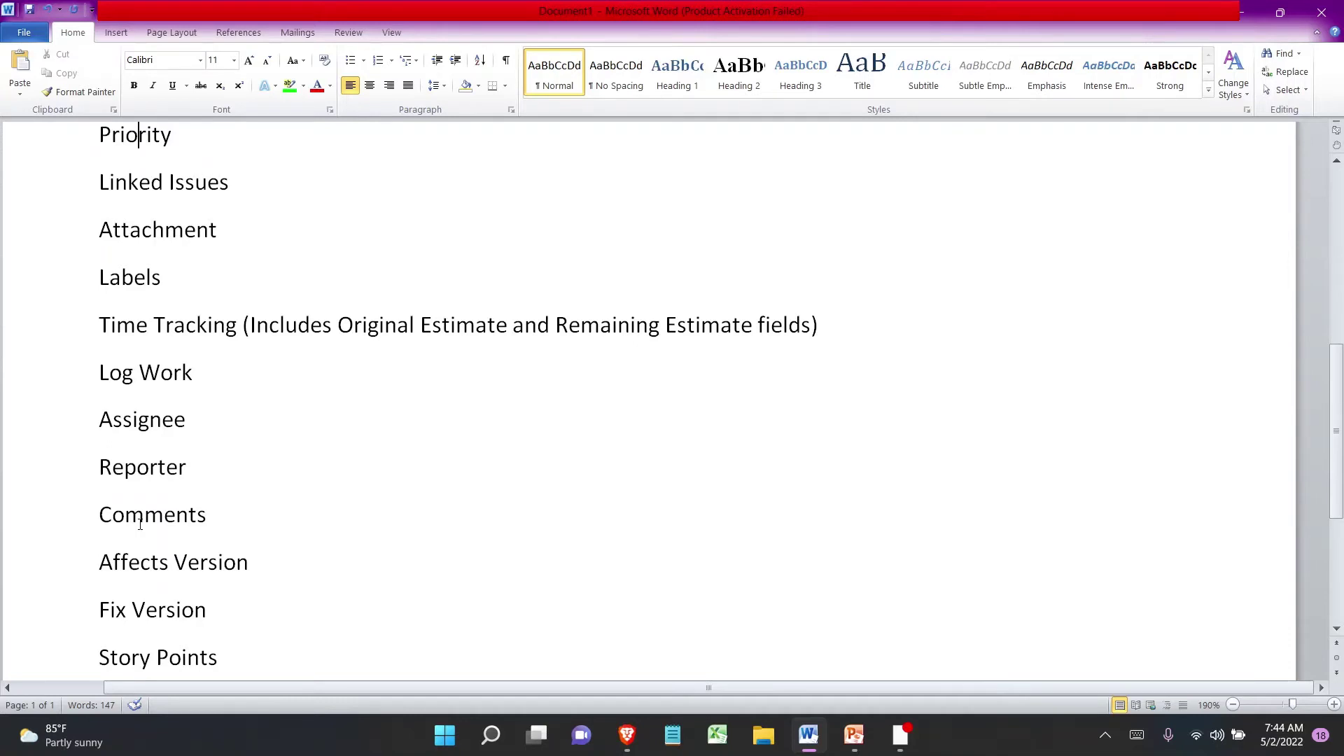
pyautogui.scroll(-2, 140, 524)
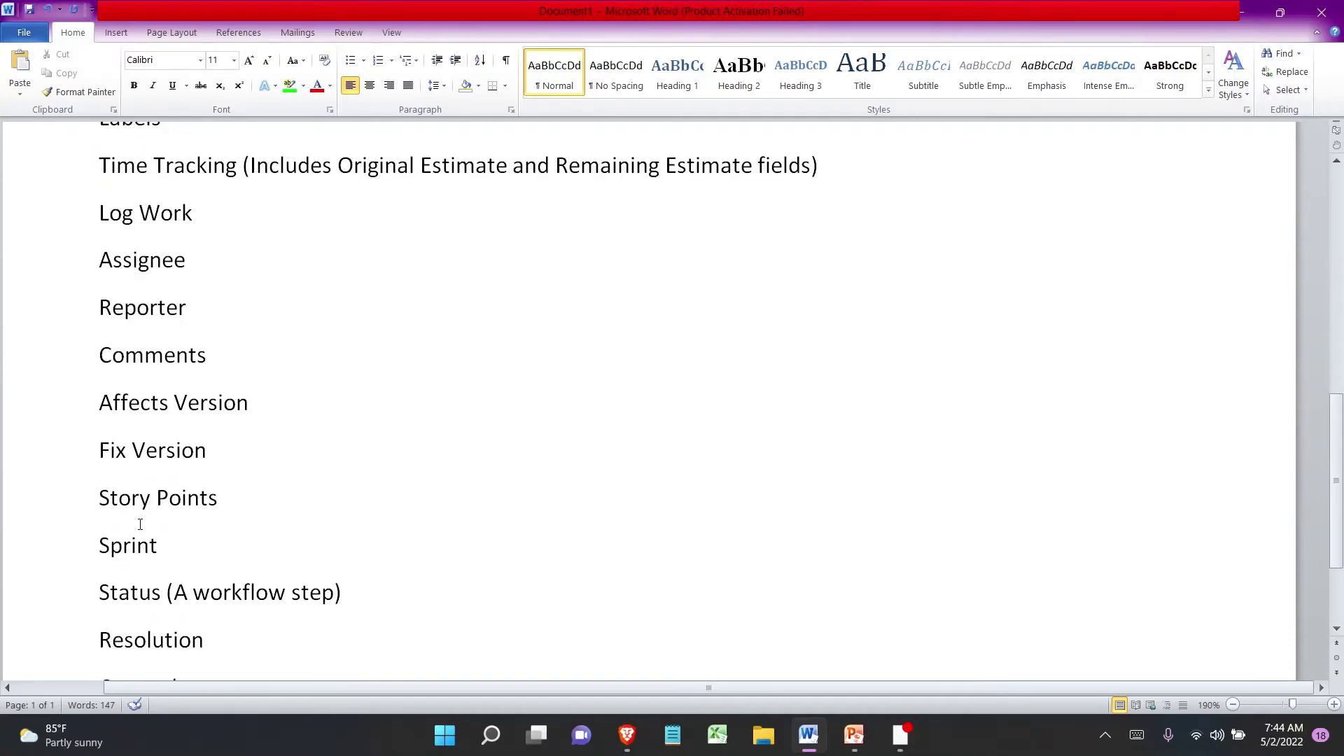
pyautogui.scroll(-2, 140, 524)
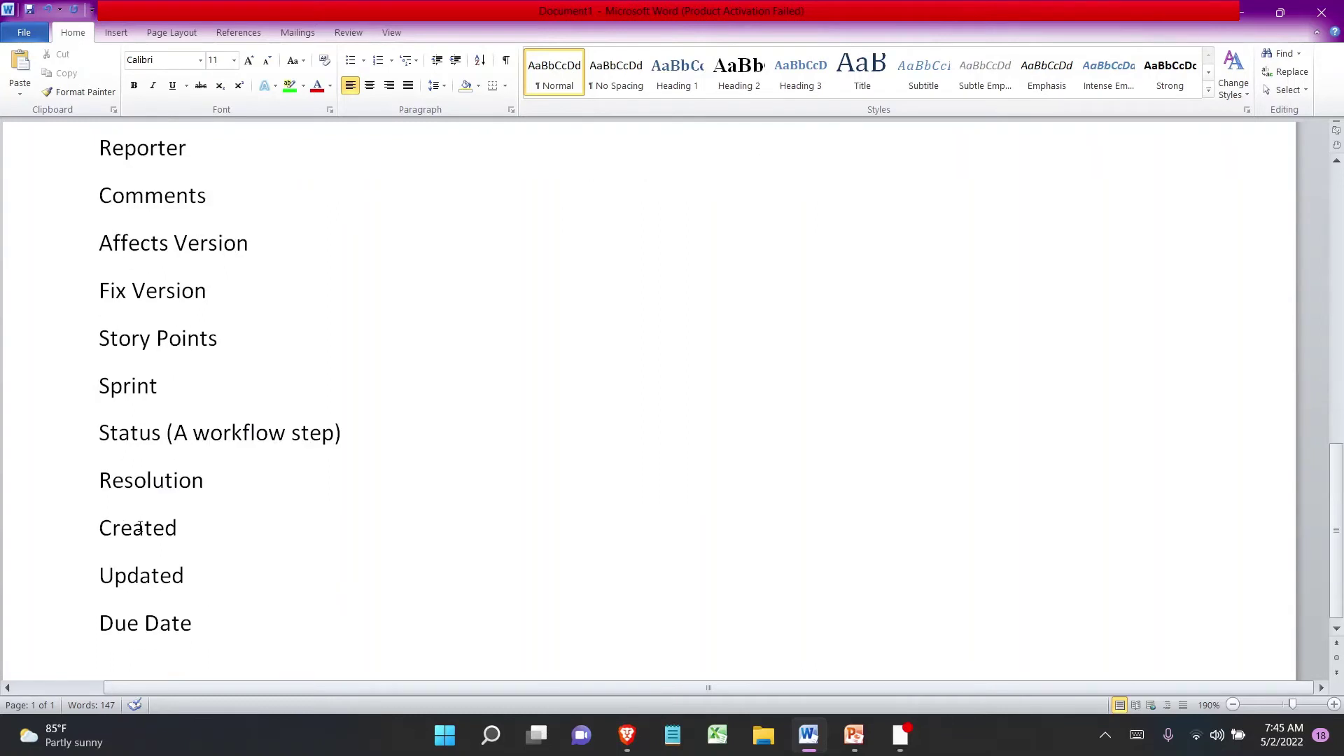
pyautogui.scroll(9, 140, 526)
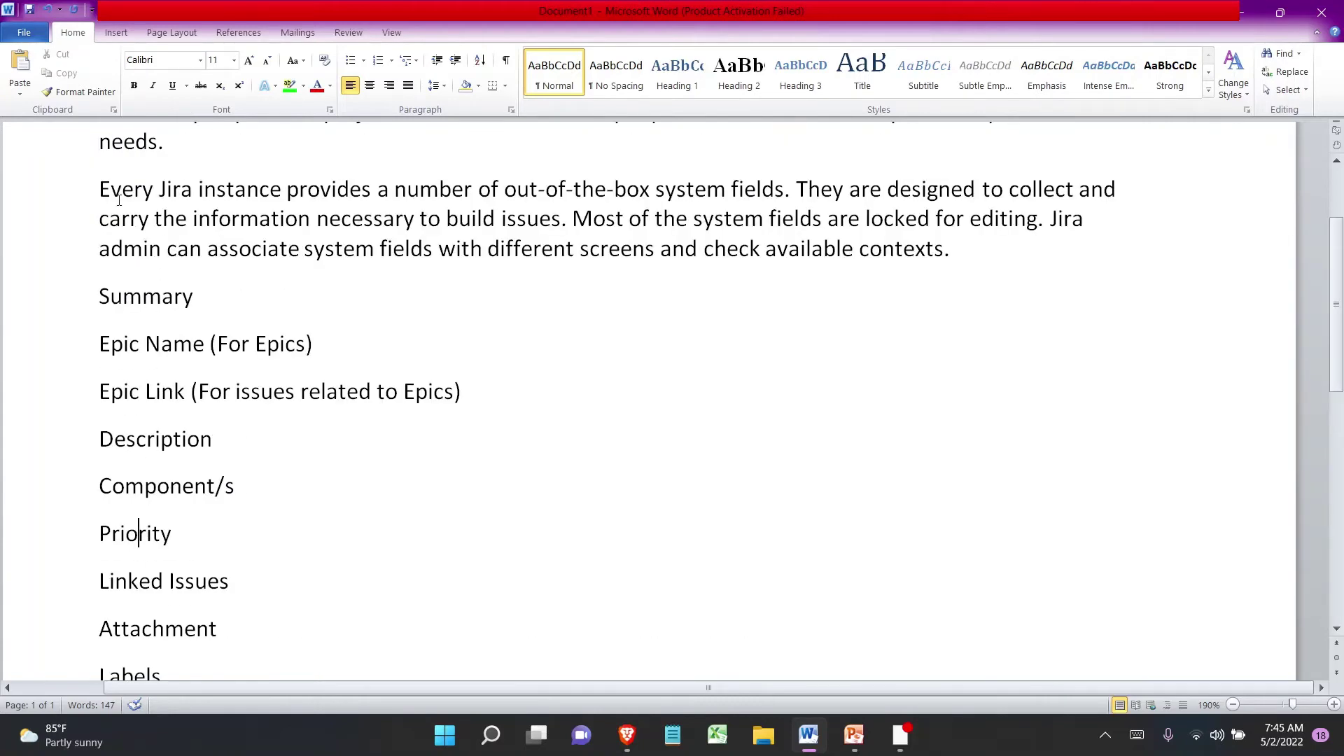
pyautogui.moveTo(101, 190); pyautogui.dragTo(573, 218)
pyautogui.click(796, 188)
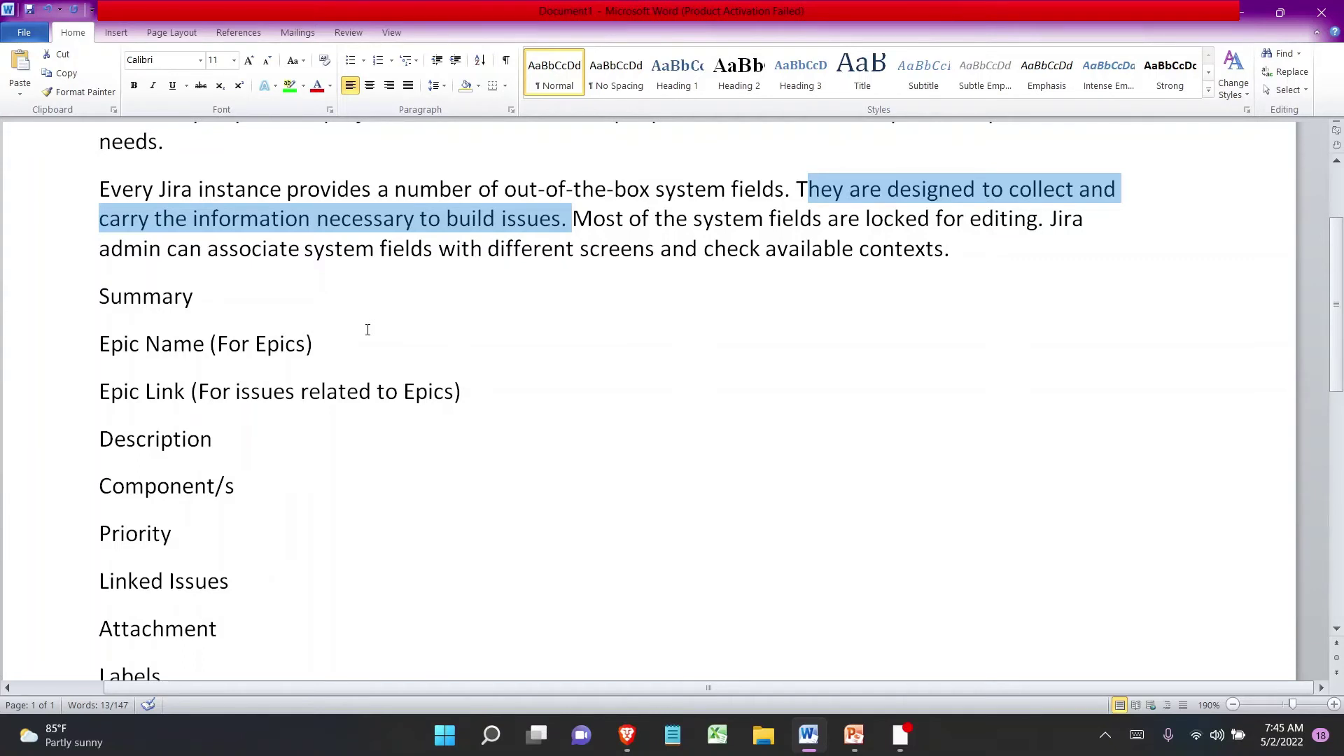
pyautogui.click(155, 290)
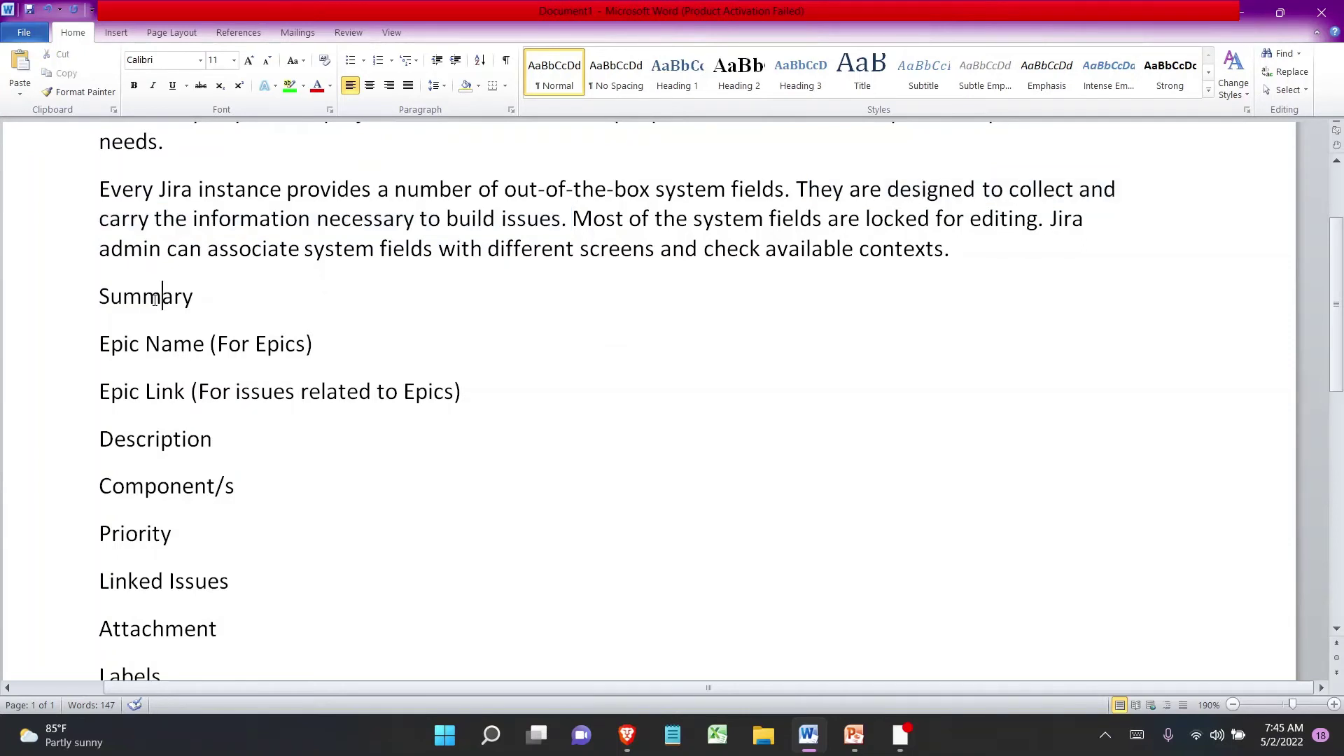
pyautogui.tripleClick(155, 294)
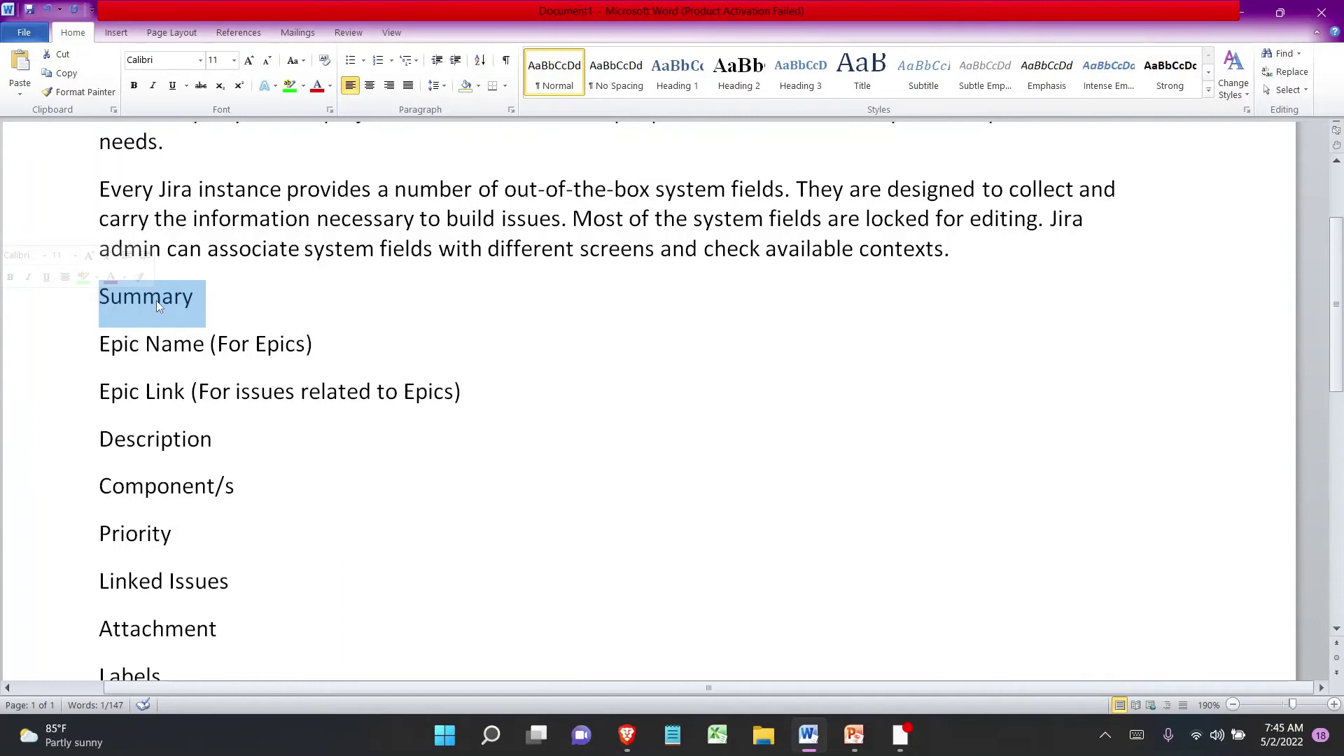
pyautogui.tripleClick(166, 434)
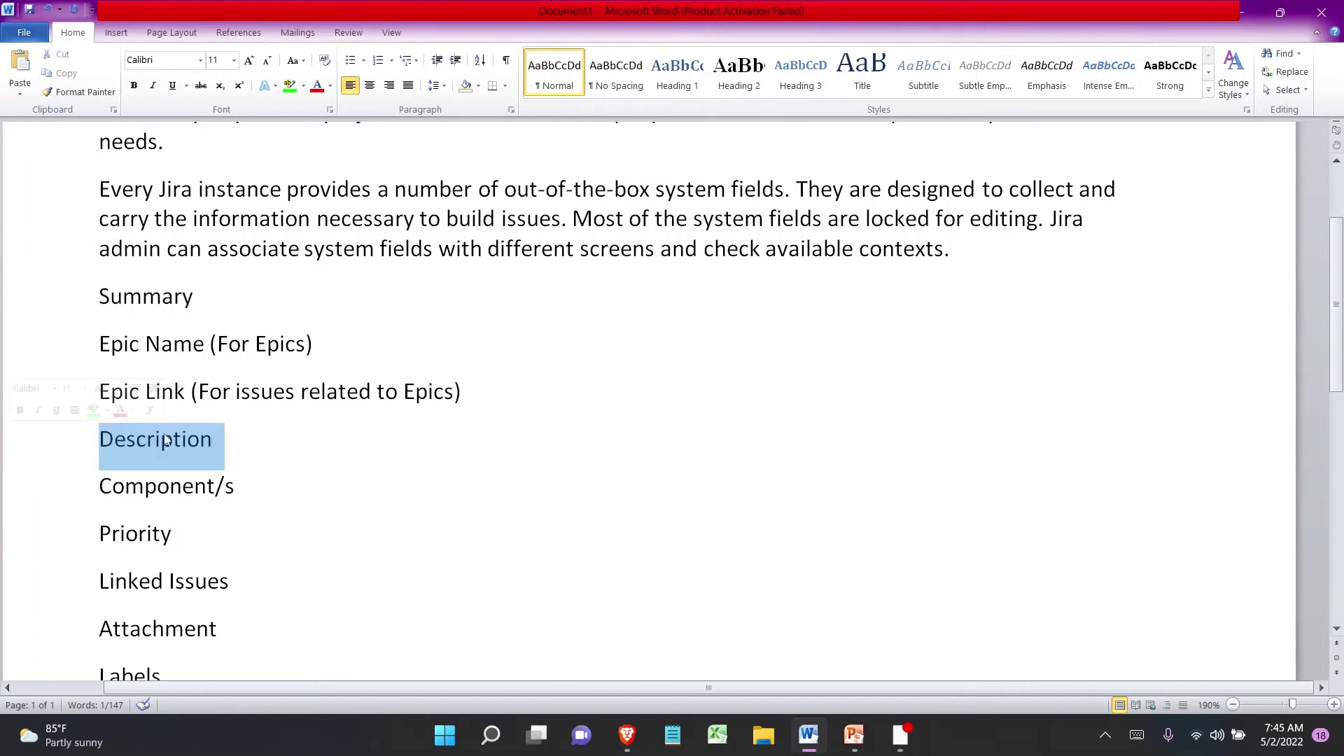
pyautogui.tripleClick(160, 535)
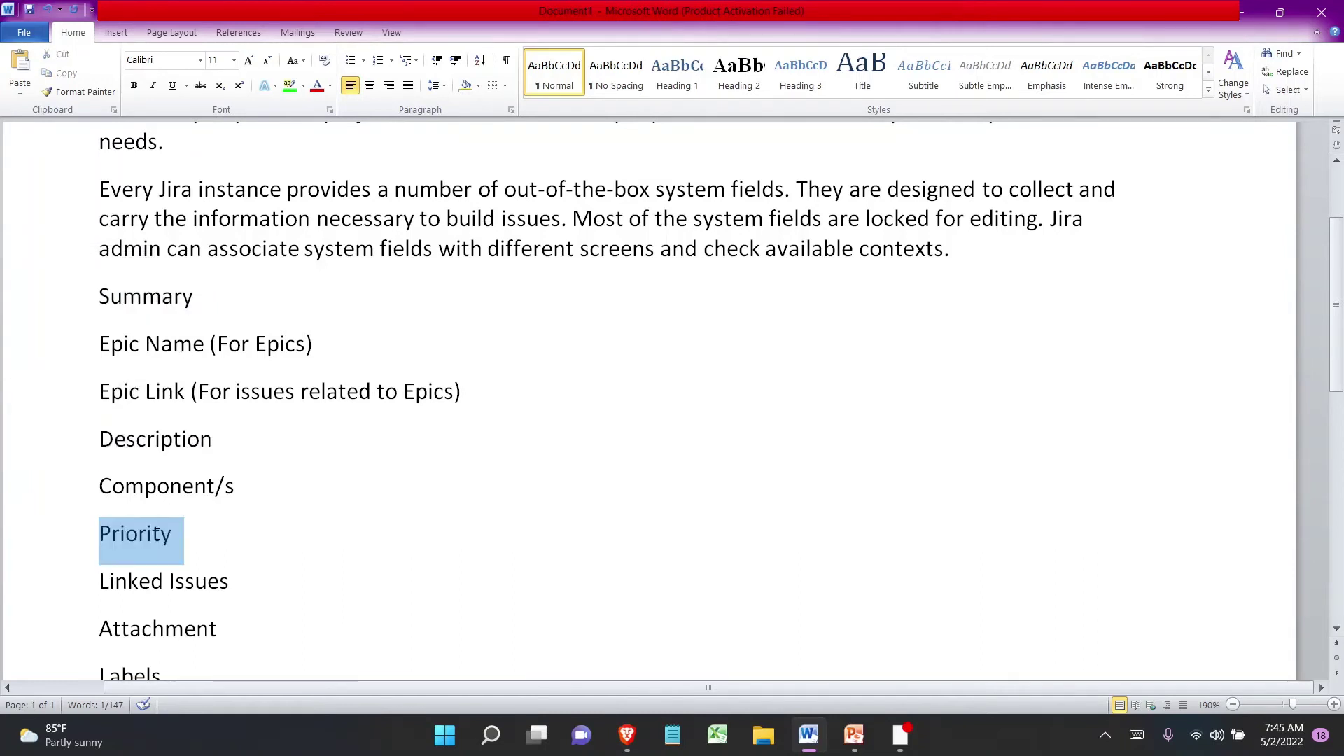
pyautogui.tripleClick(191, 623)
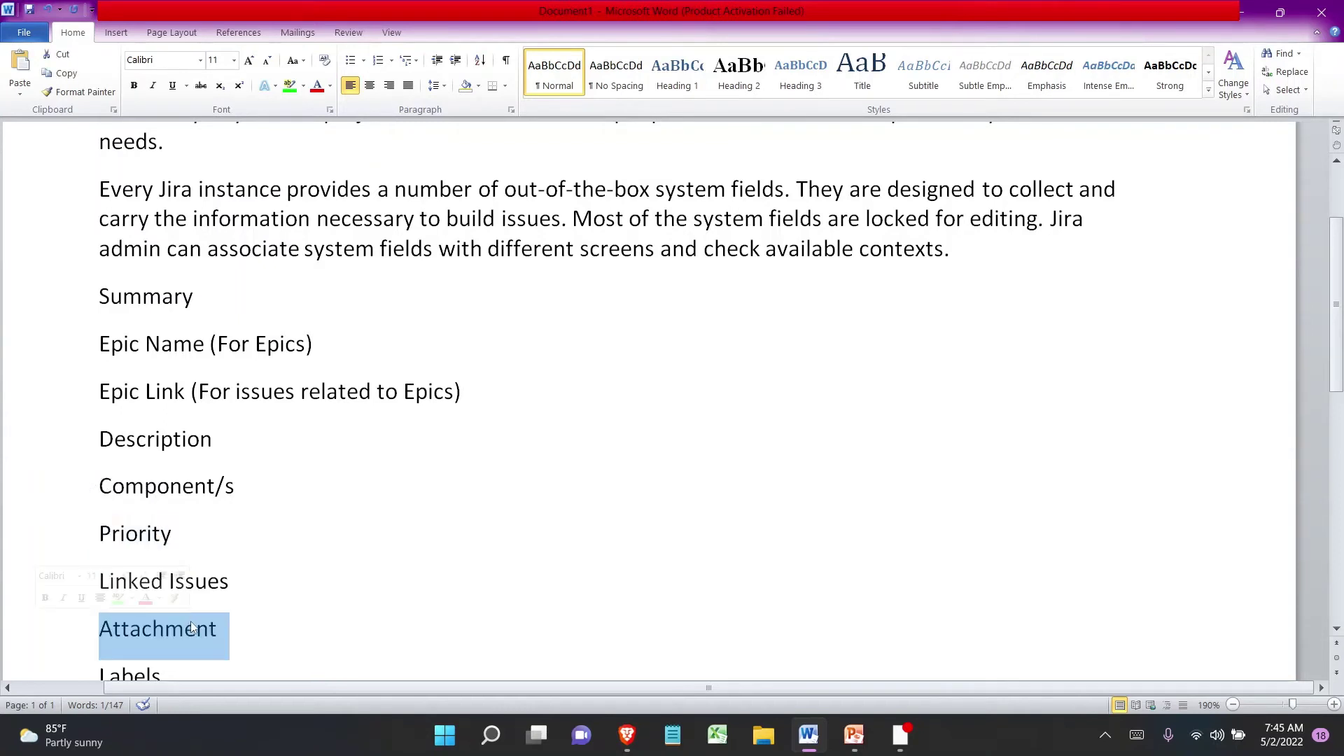
pyautogui.scroll(-4, 192, 625)
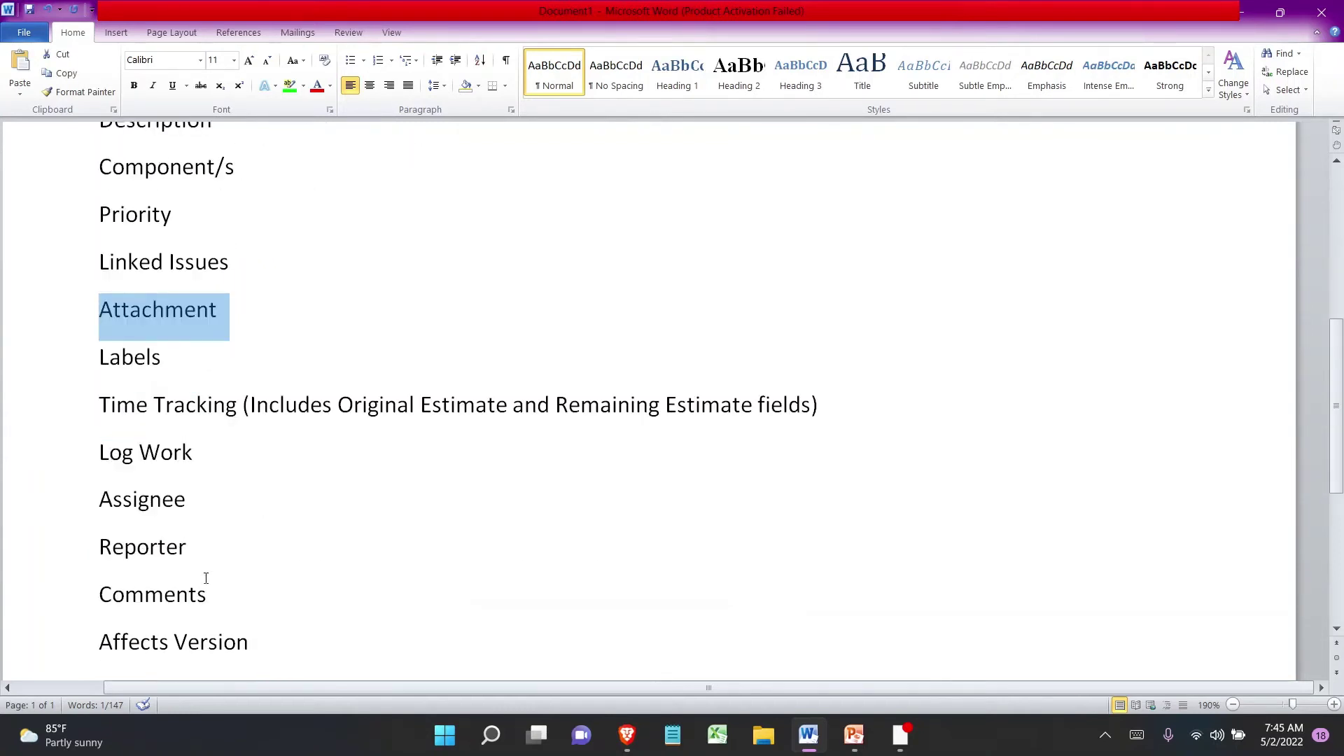
pyautogui.doubleClick(157, 168)
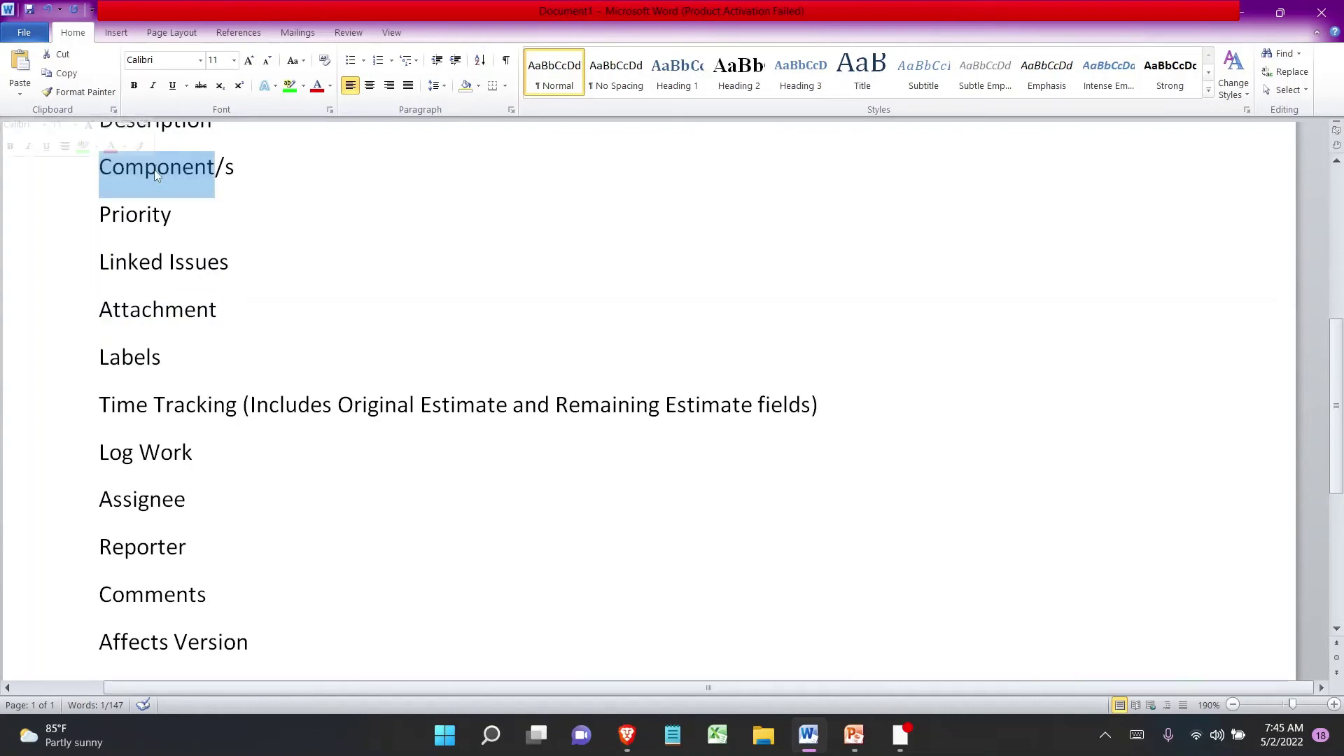
pyautogui.click(183, 493)
pyautogui.doubleClick(175, 499)
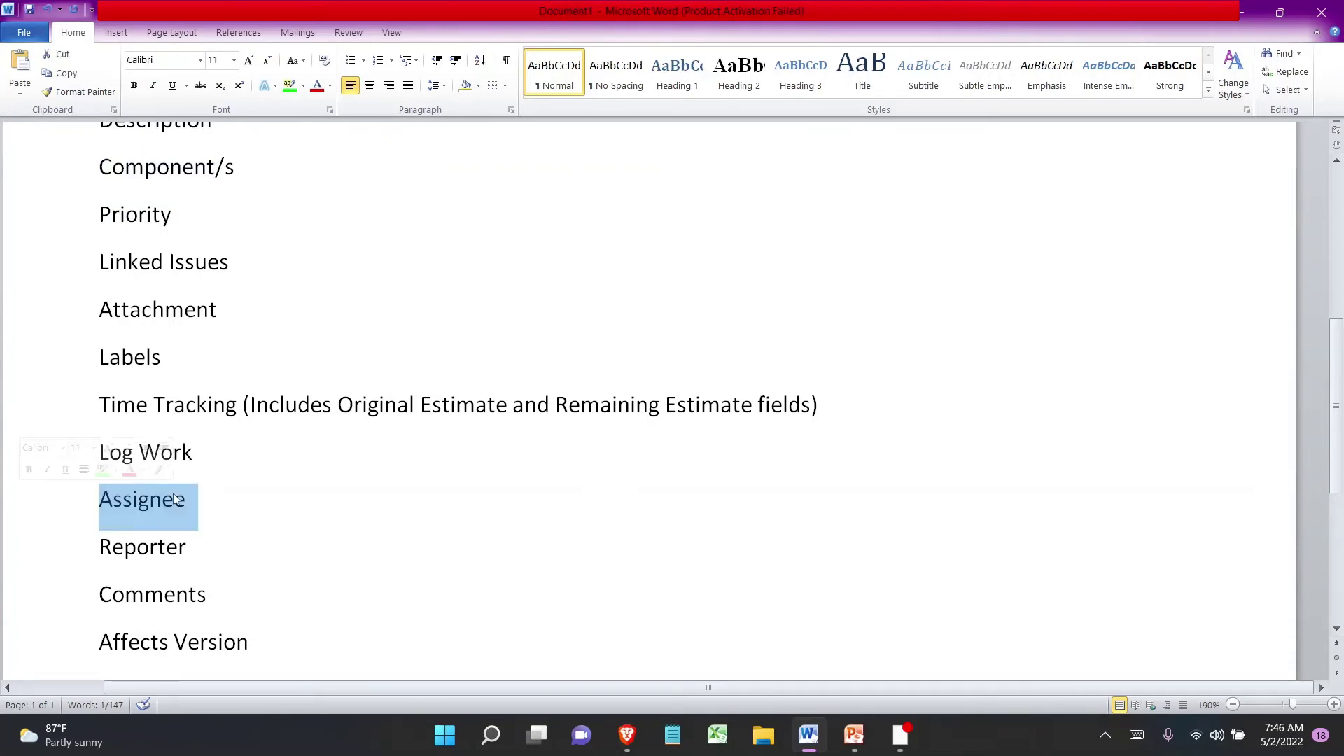
pyautogui.click(186, 592)
pyautogui.doubleClick(186, 591)
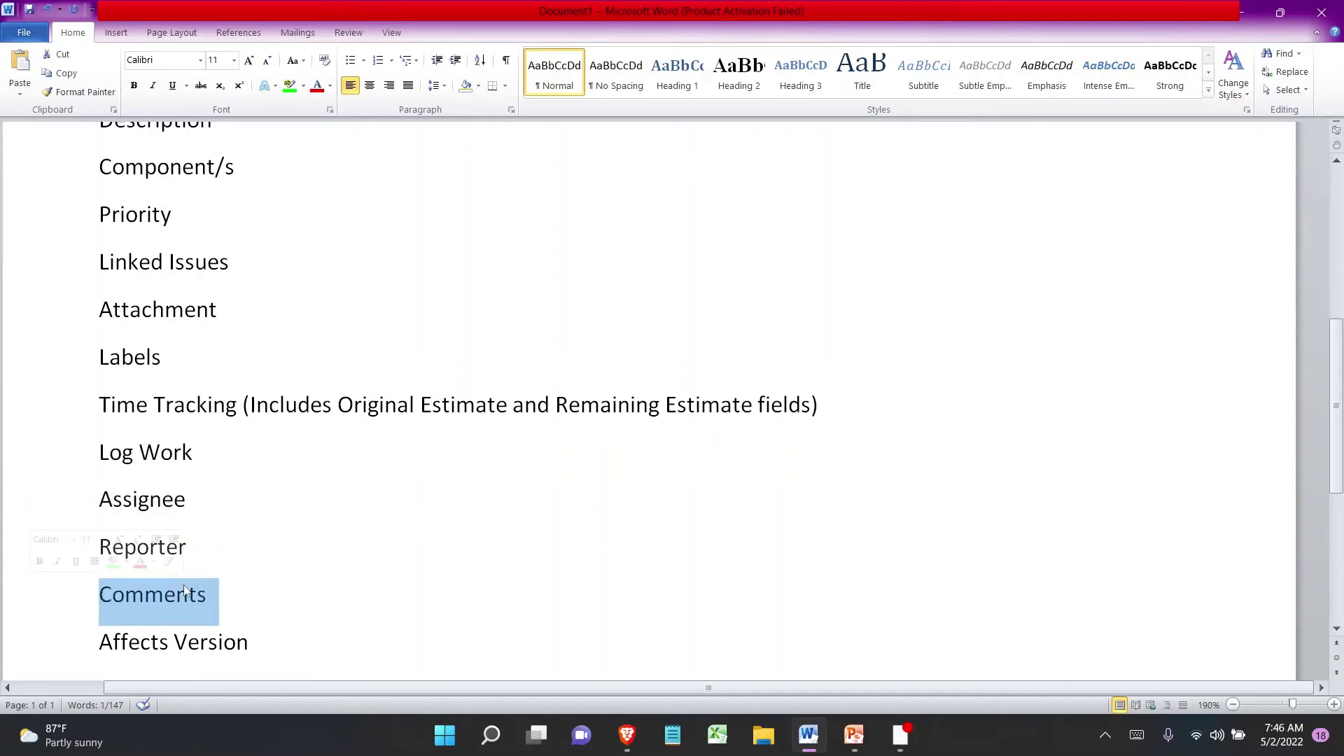
pyautogui.scroll(3, 187, 591)
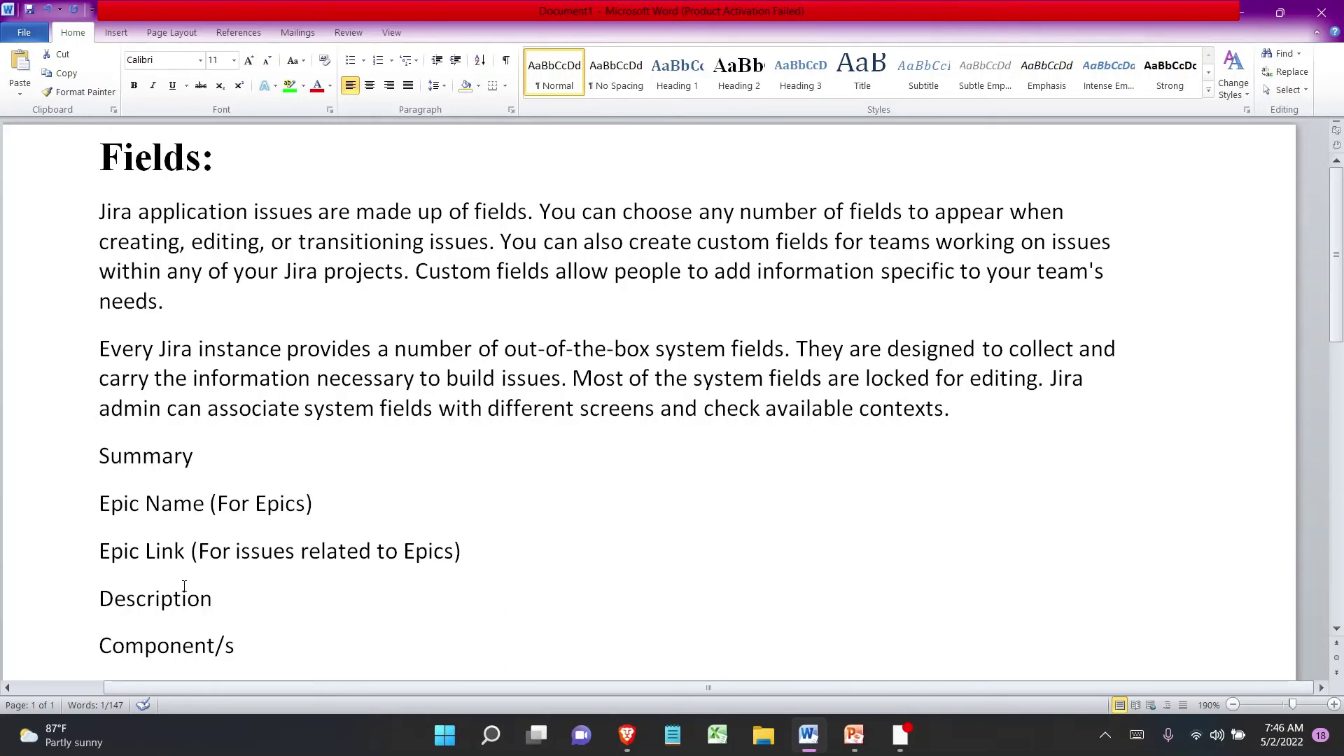
# Return to the HO Story form, focus the empty Summary, then scroll to Assignee and Priority.
pyautogui.click(619, 735)
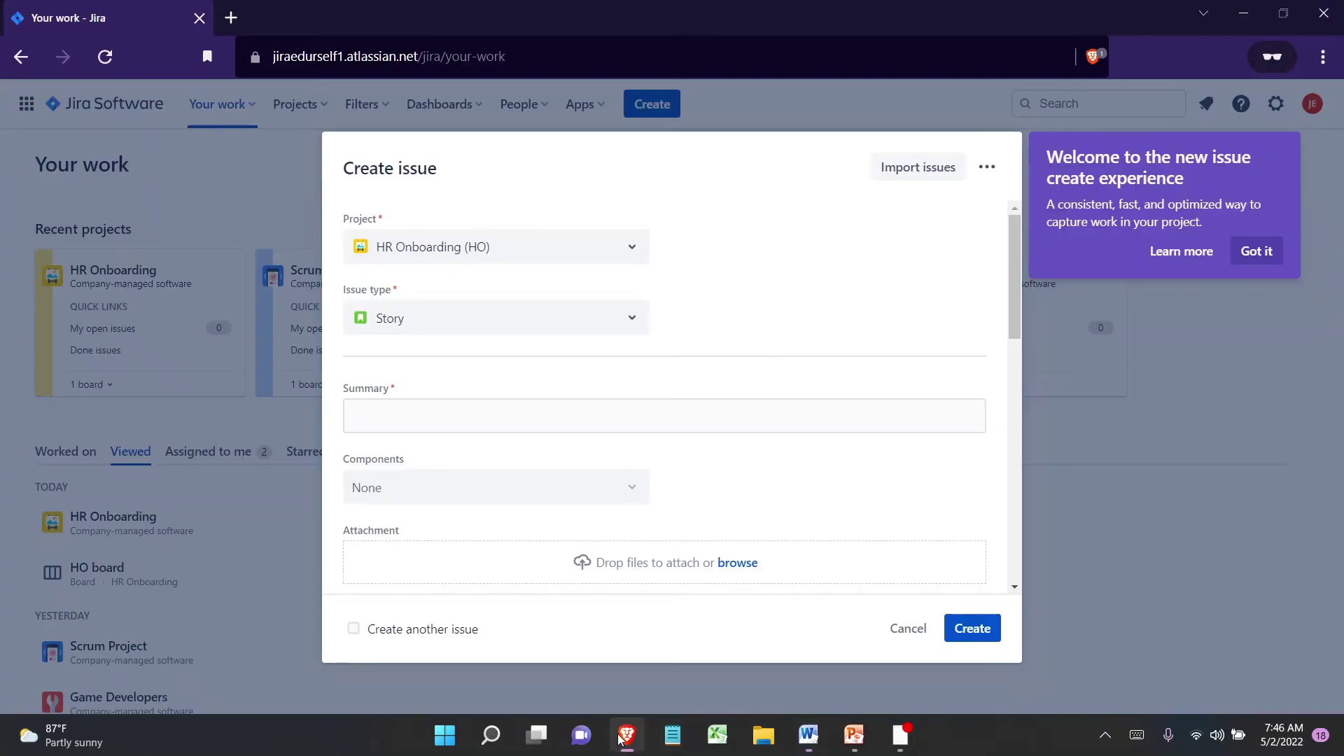
pyautogui.click(425, 412)
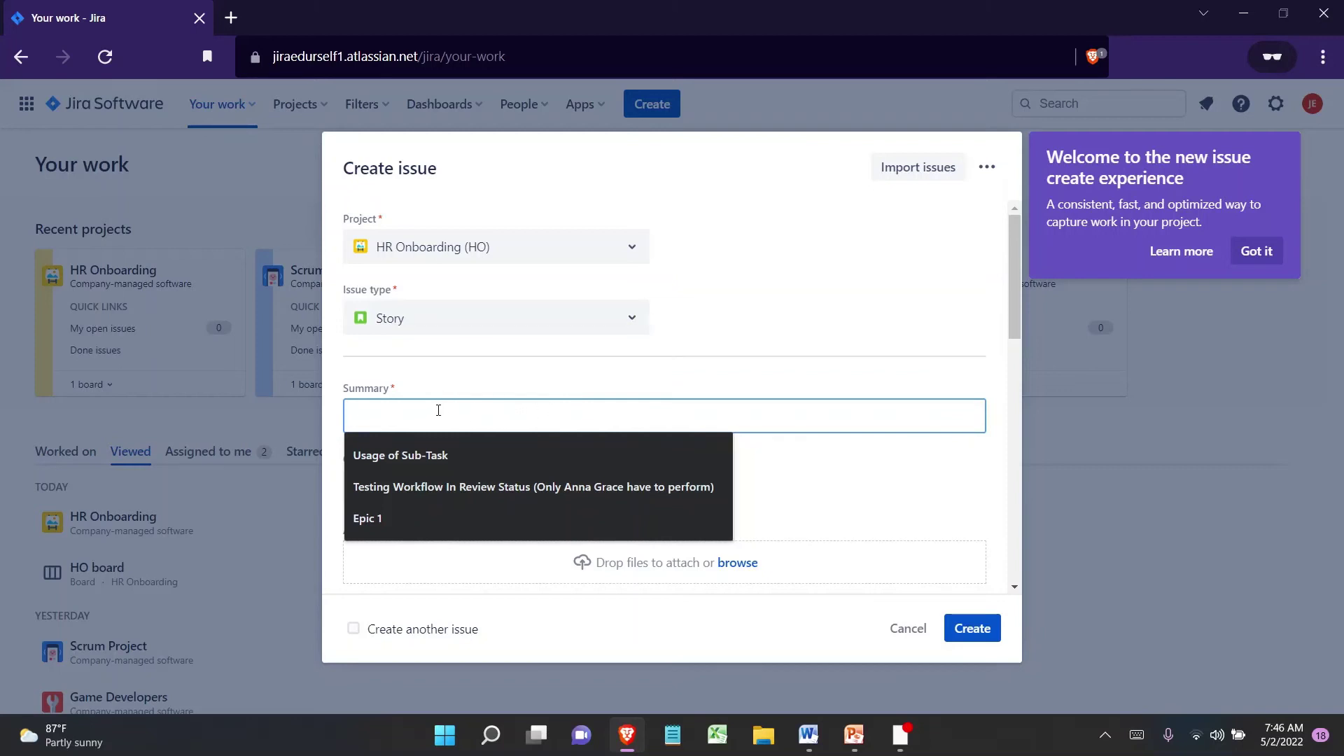
pyautogui.click(431, 383)
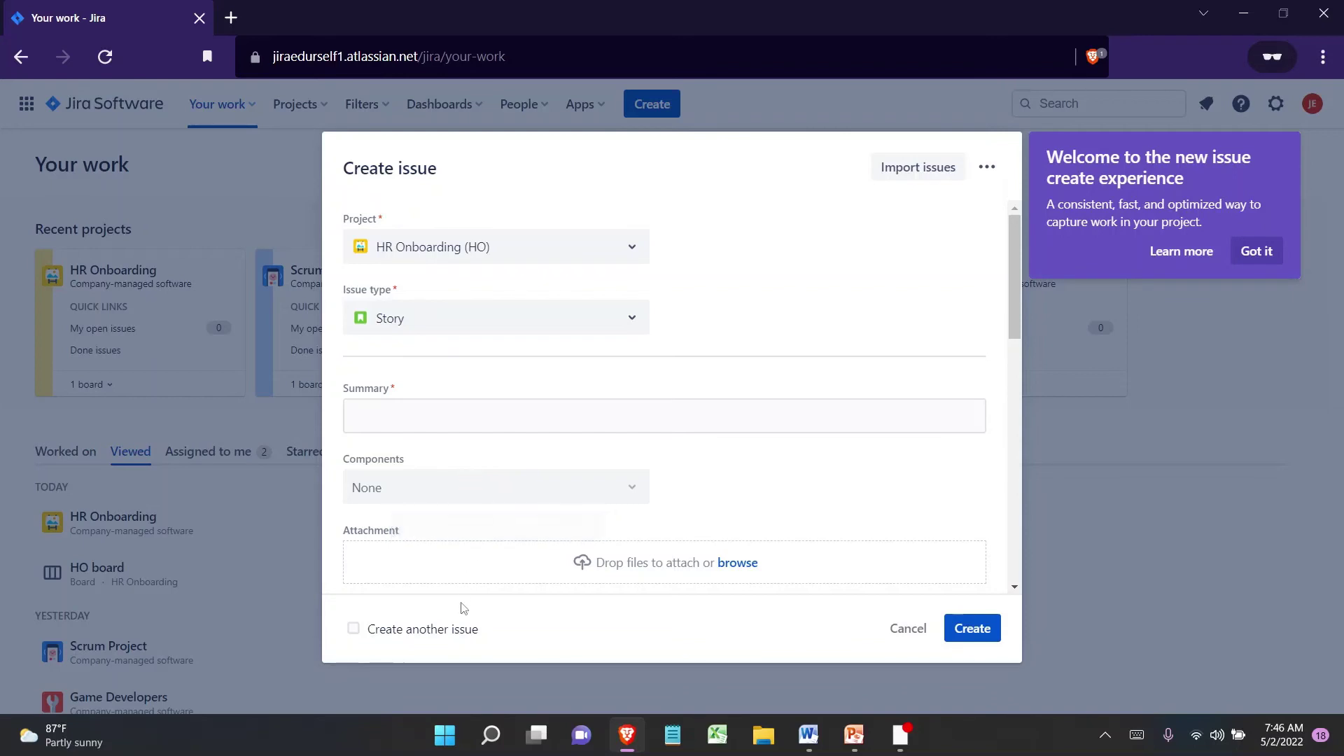
pyautogui.scroll(-7, 462, 479)
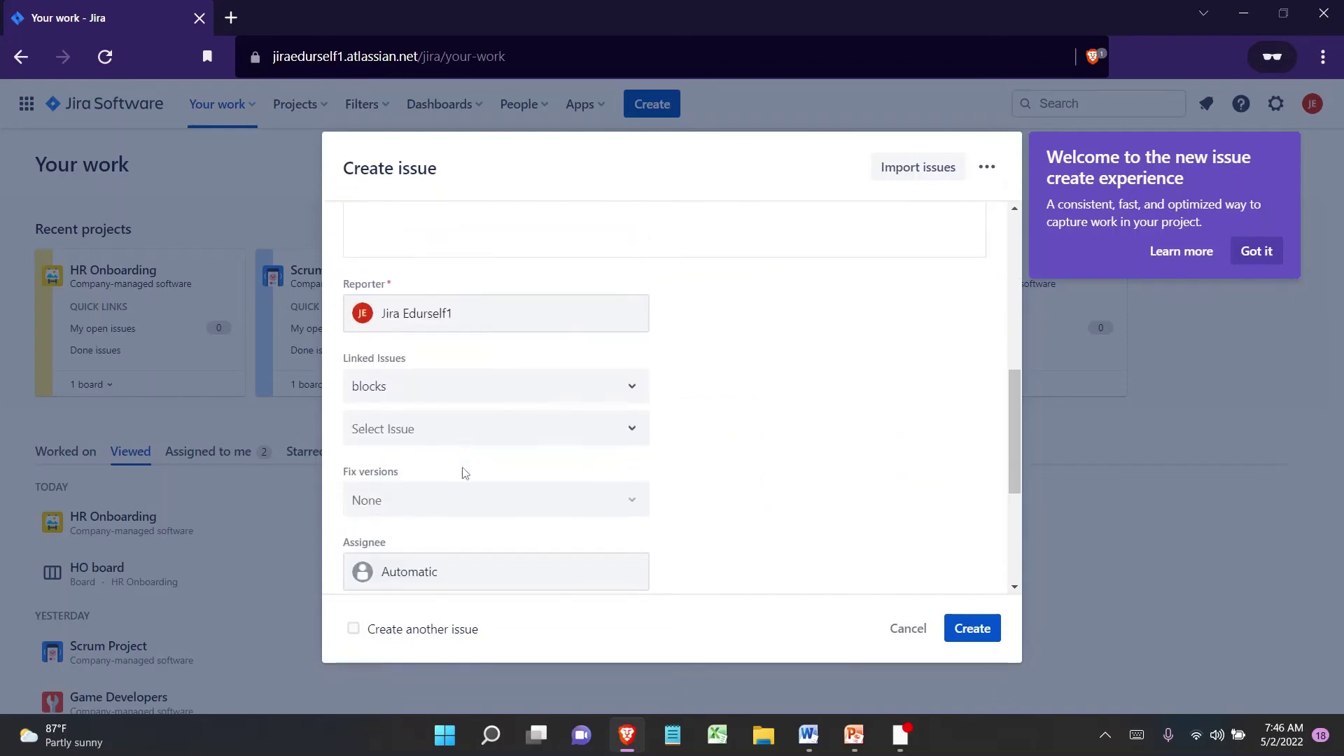
pyautogui.scroll(-3, 462, 467)
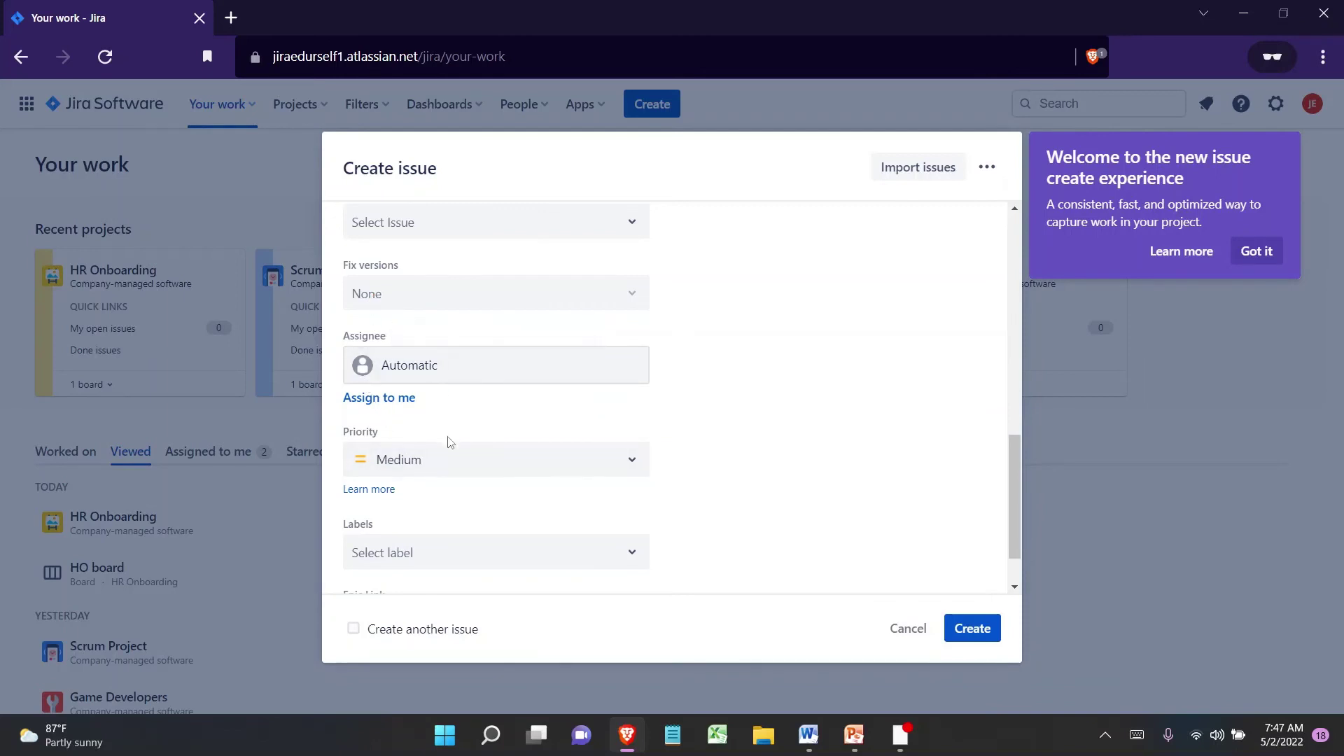
pyautogui.click(451, 455)
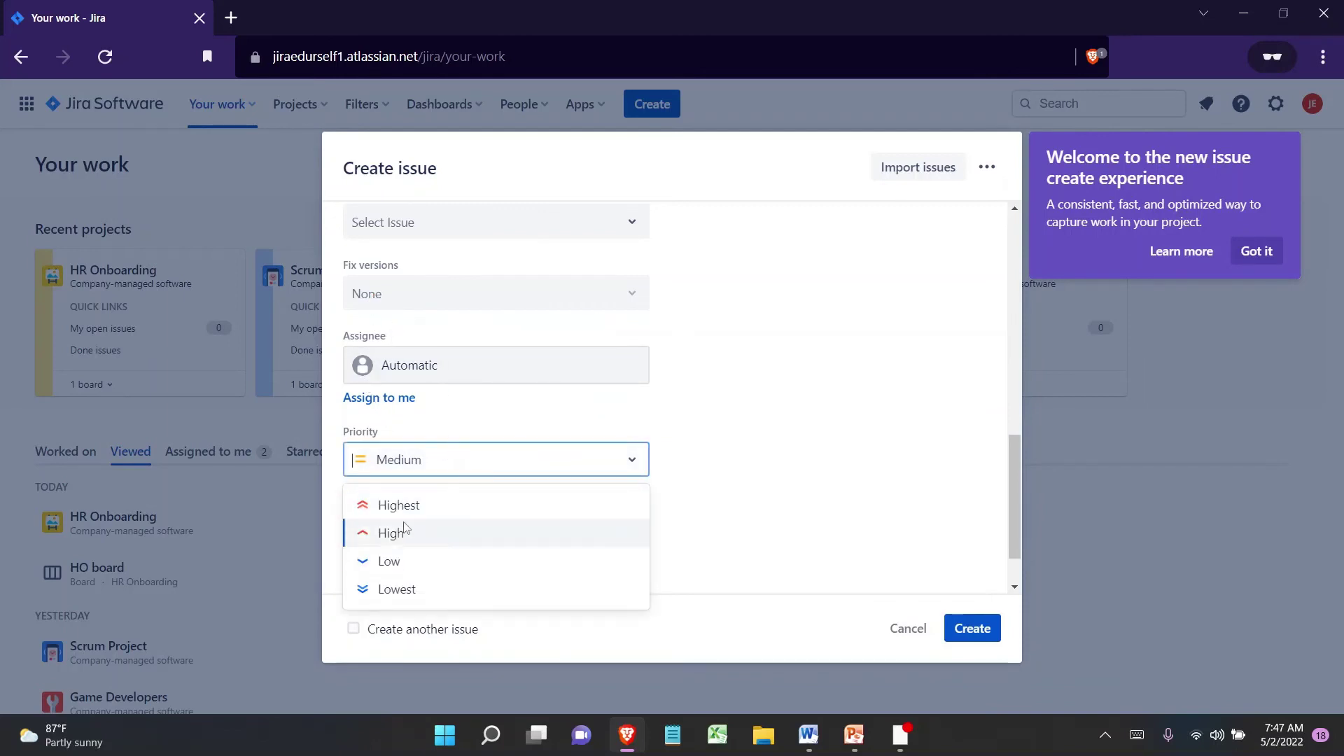
pyautogui.click(687, 462)
pyautogui.scroll(-1, 686, 462)
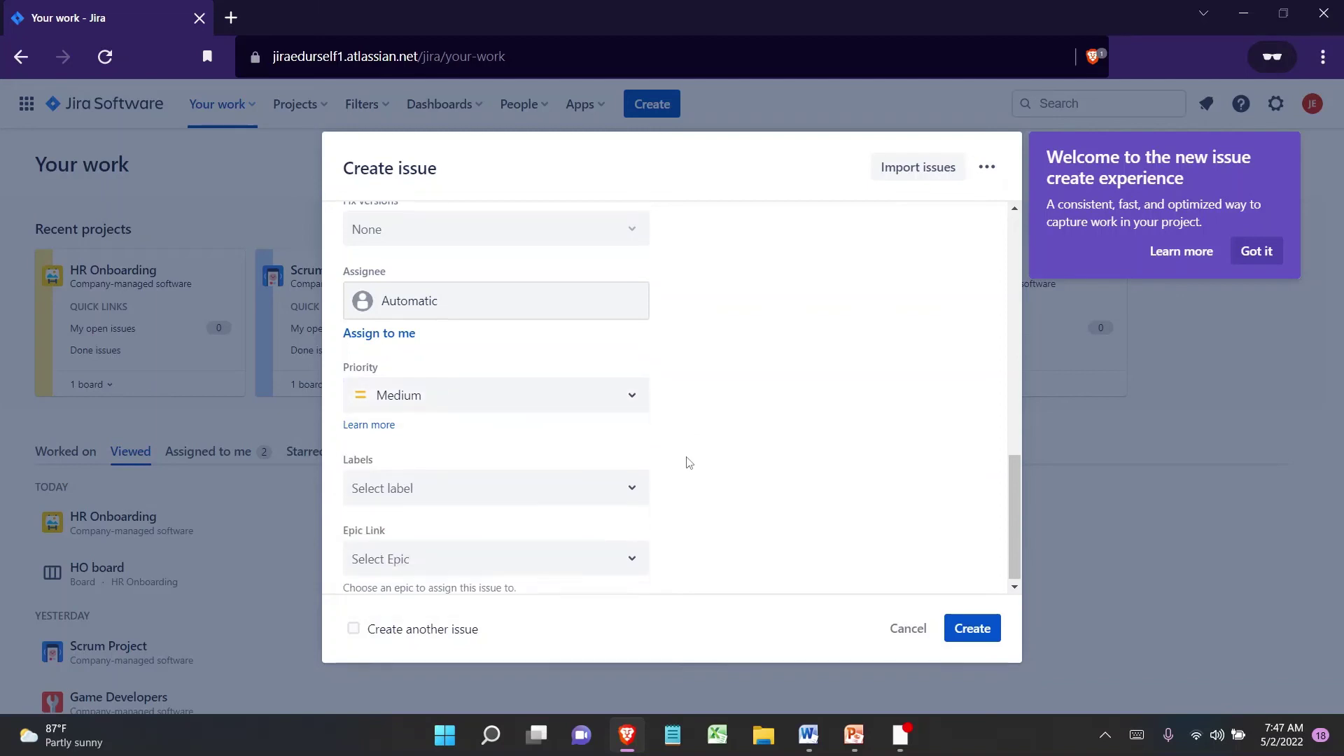
pyautogui.scroll(5, 687, 462)
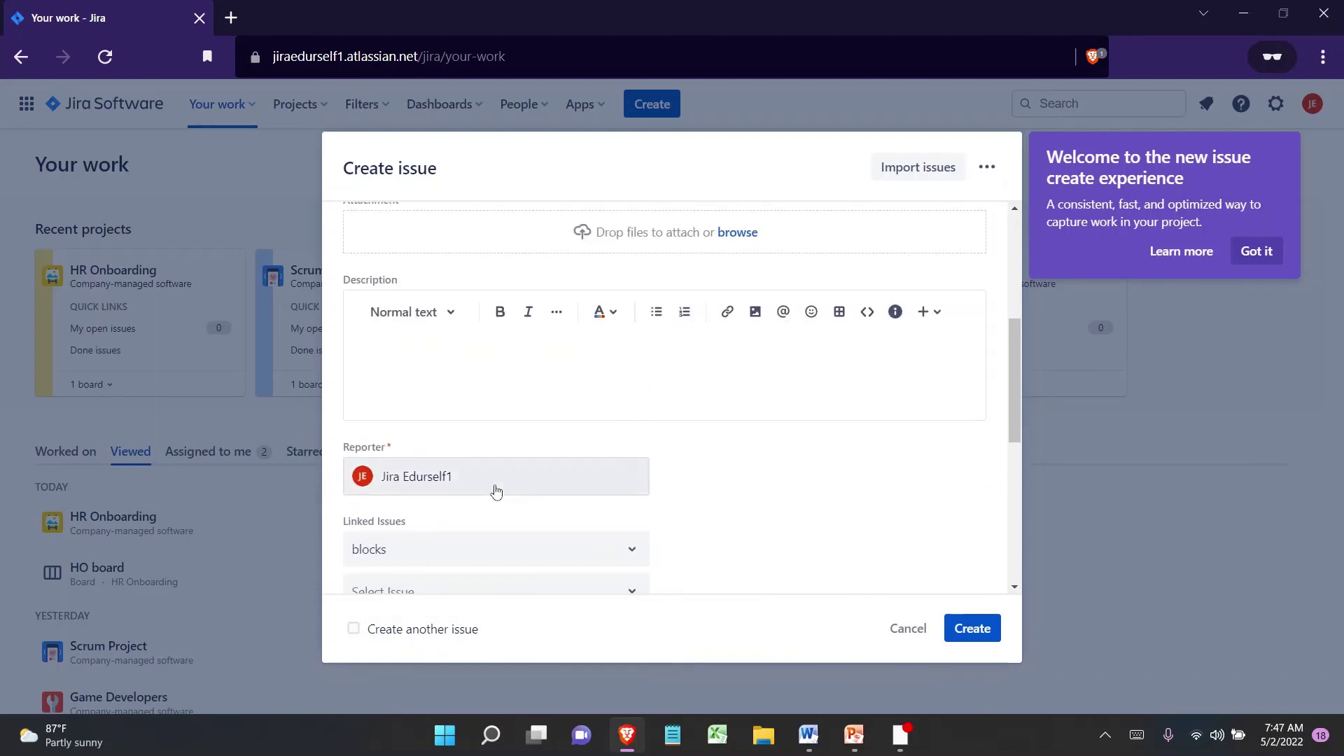
pyautogui.scroll(-5, 494, 491)
pyautogui.click(442, 402)
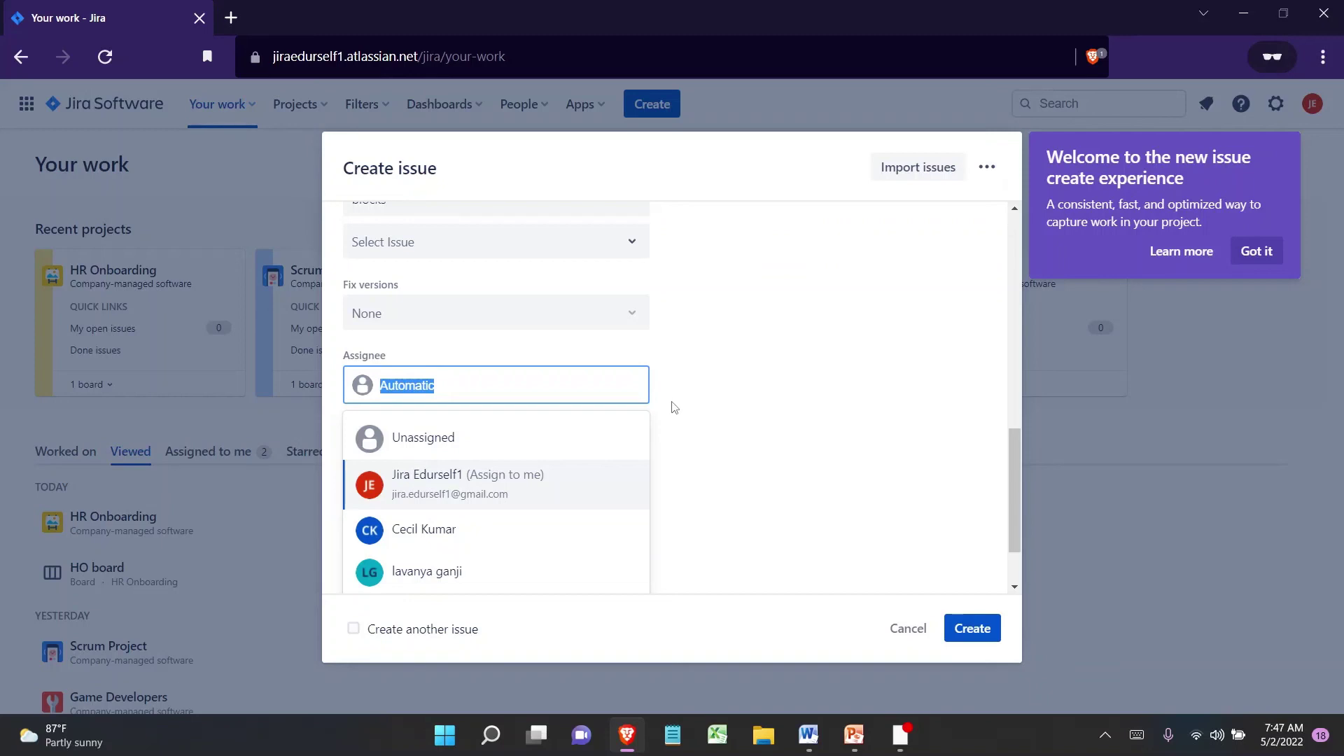
# Bring up the Alt+Tab task switcher showing all open windows.
pyautogui.hotkey('alt', 'Tab')
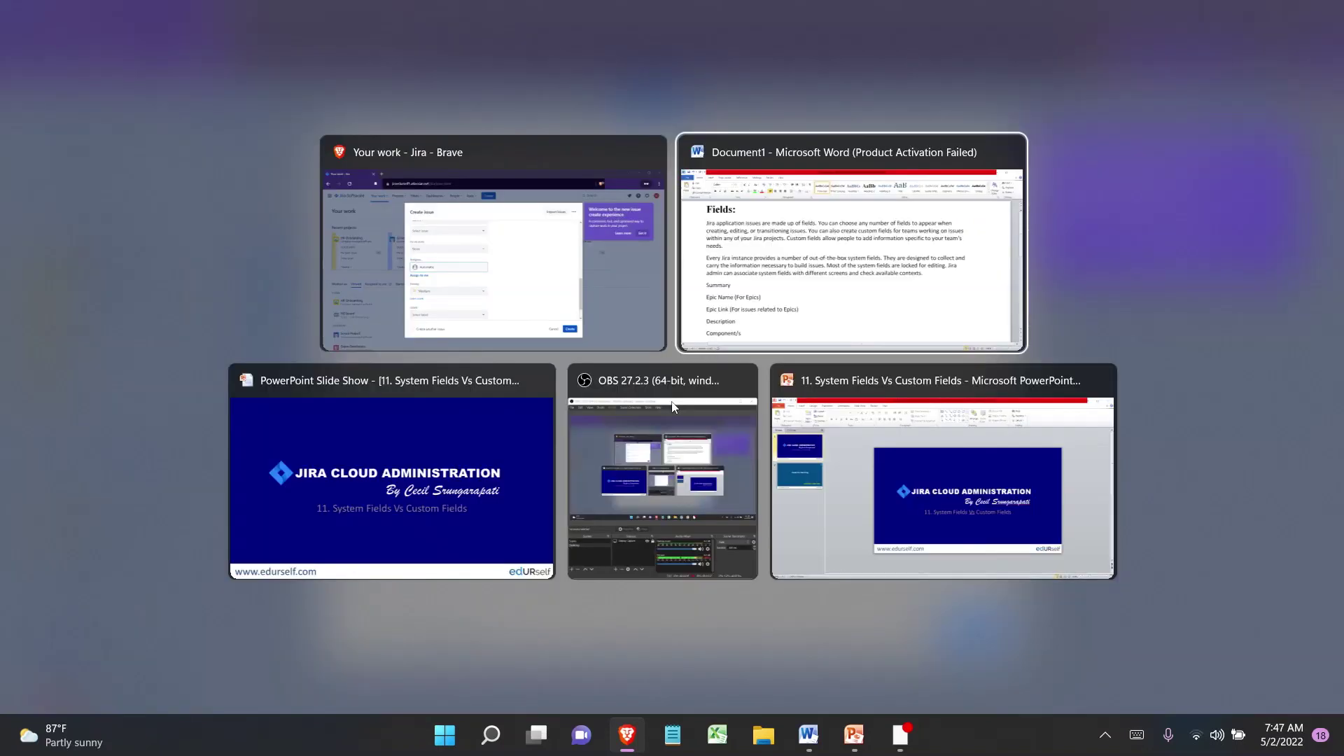